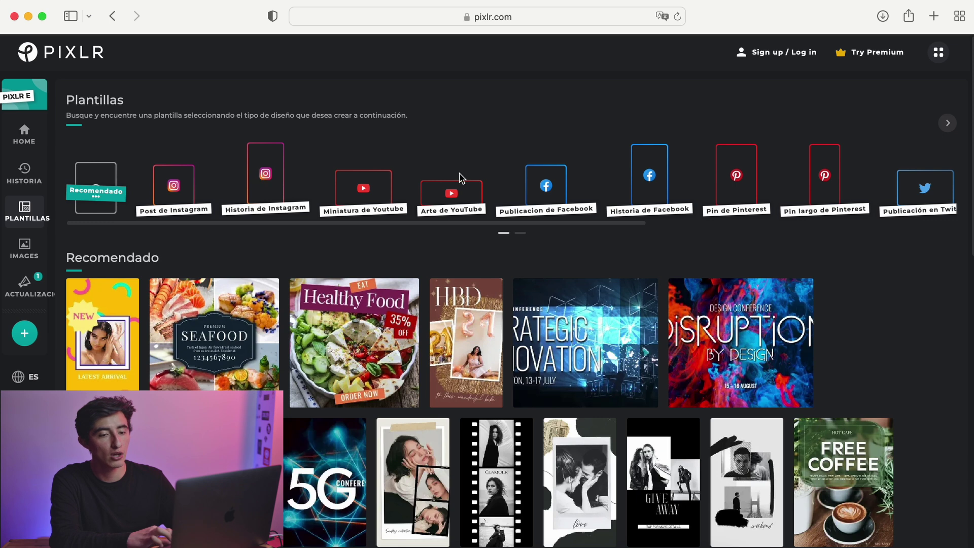
Go through the template categories and show the Historia de Instagram templates.
scroll(507, 178, "right", 10)
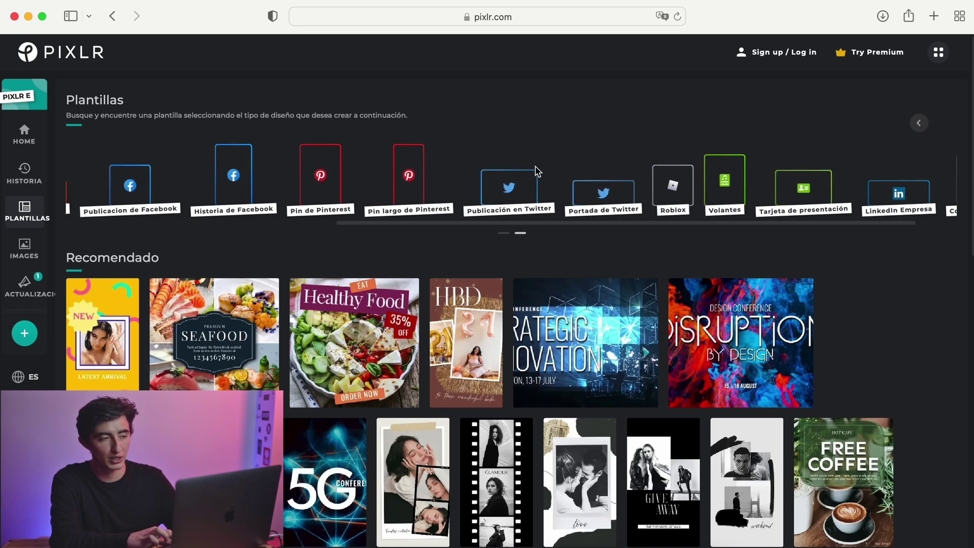
scroll(507, 183, "left", 4)
scroll(492, 191, "left", 4)
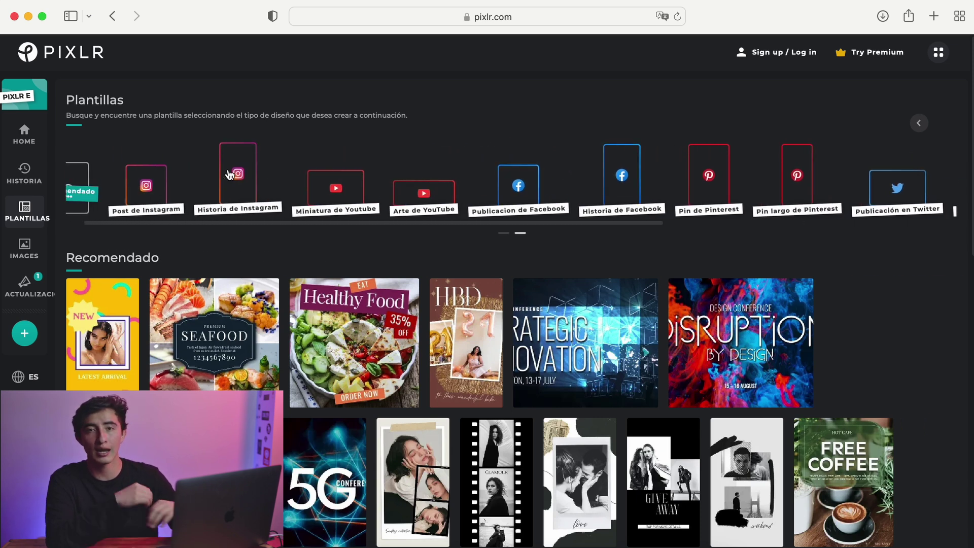
left_click(229, 176)
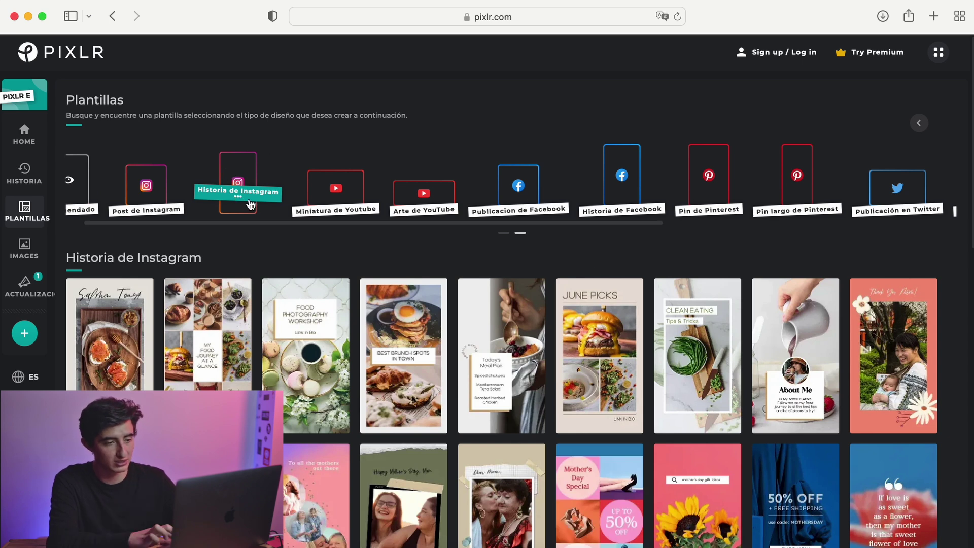
Look through the Instagram story templates, loading more of them.
scroll(793, 403, "down", 3)
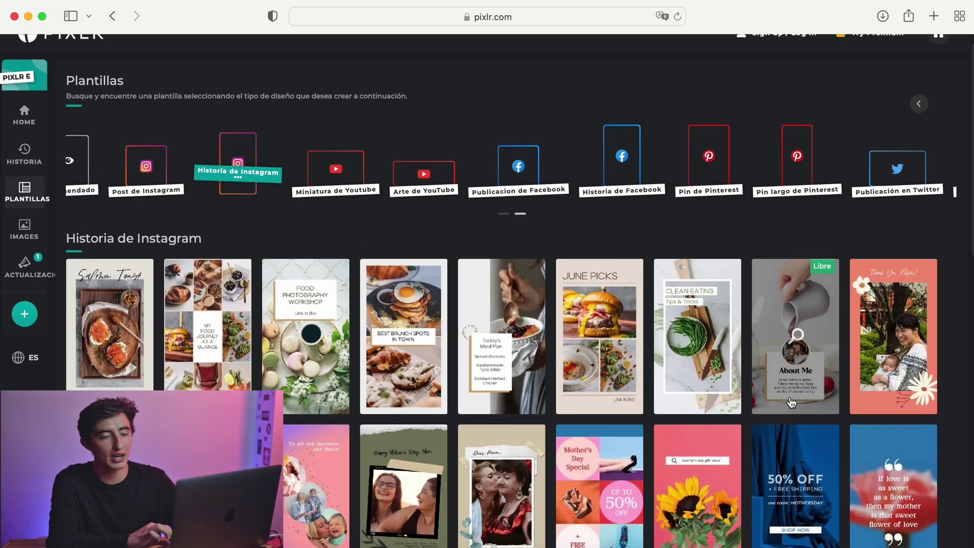
scroll(792, 402, "down", 3)
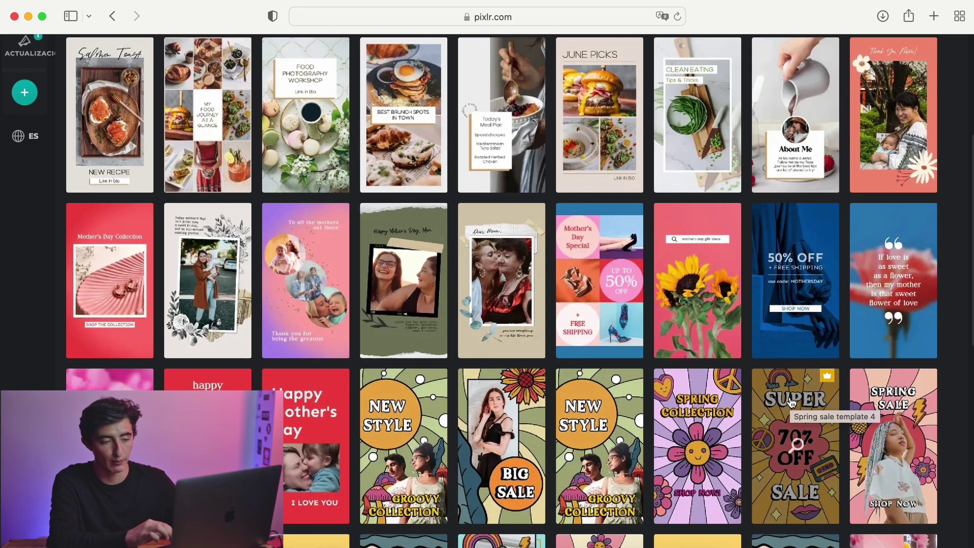
scroll(792, 402, "down", 12)
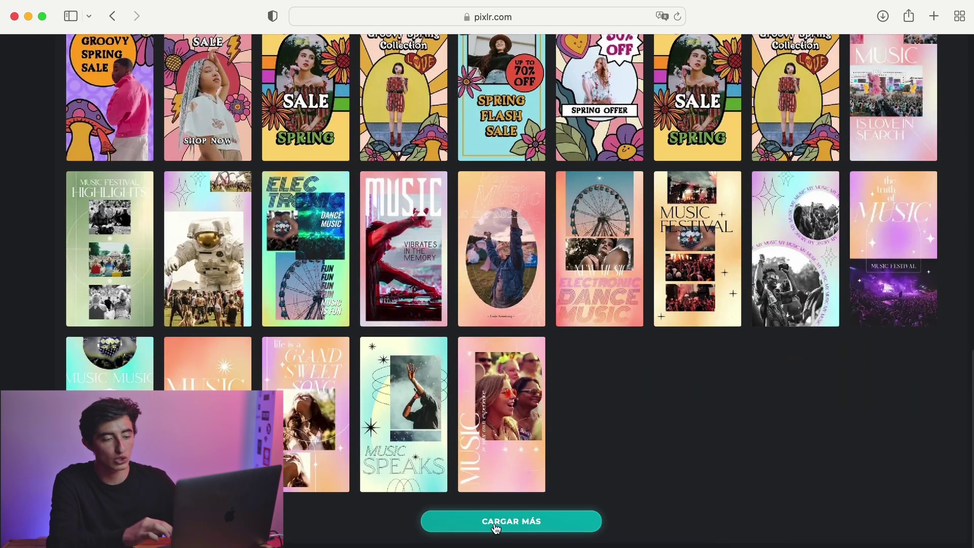
left_click(496, 529)
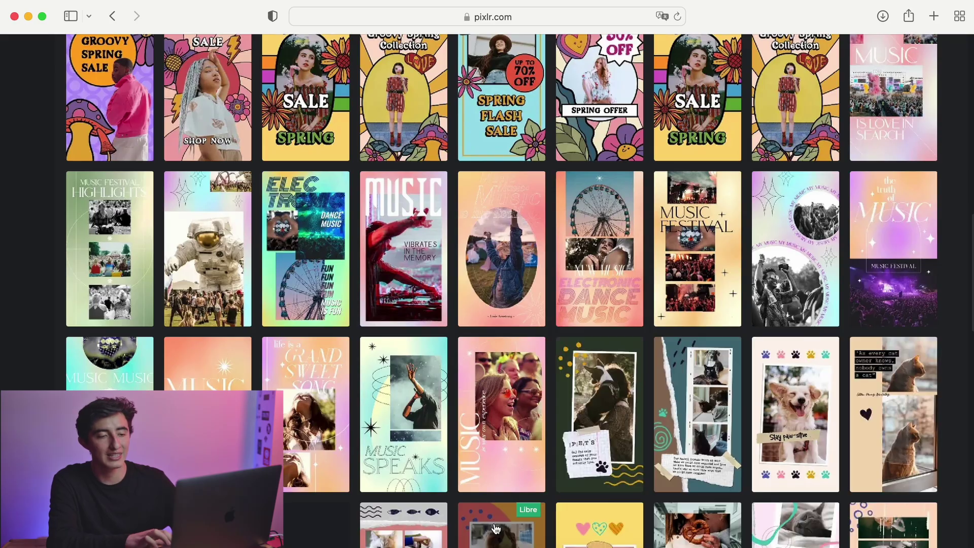
scroll(560, 361, "down", 7)
scroll(560, 361, "down", 20)
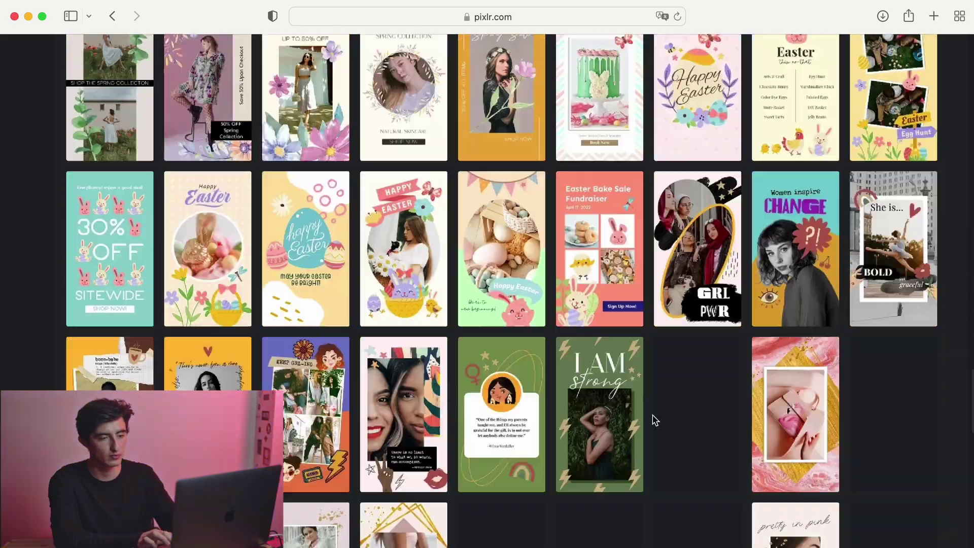
scroll(652, 419, "down", 6)
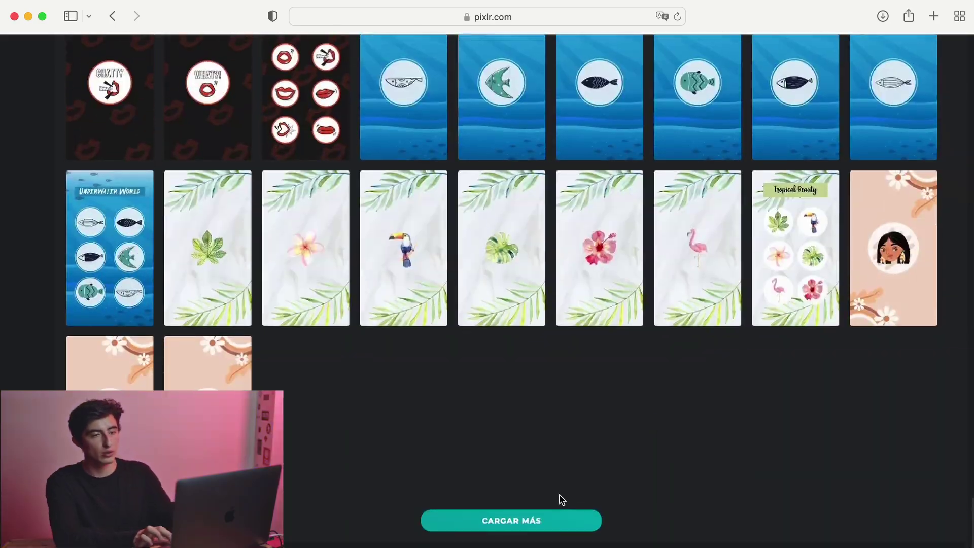
Load further story templates and open the Film frame template for editing.
left_click(558, 517)
scroll(782, 421, "down", 12)
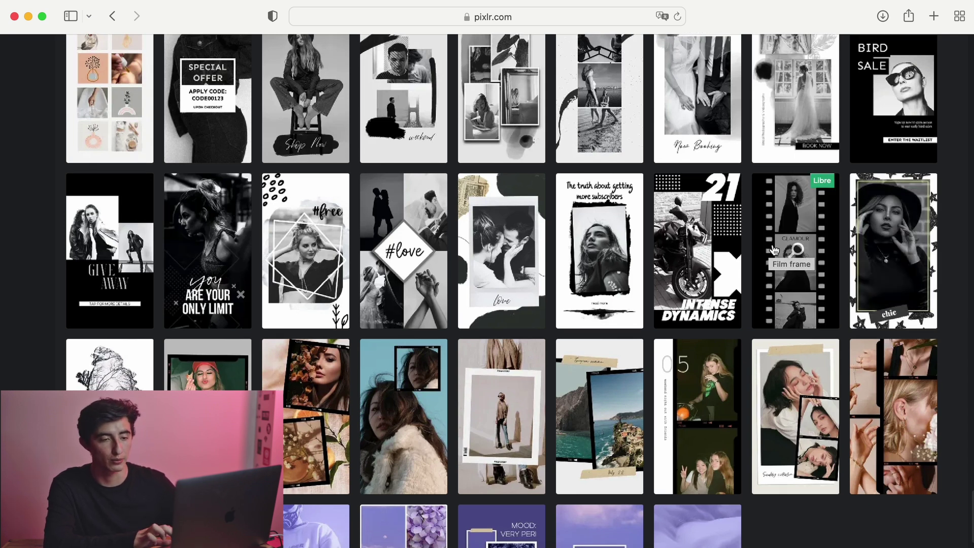
left_click(784, 234)
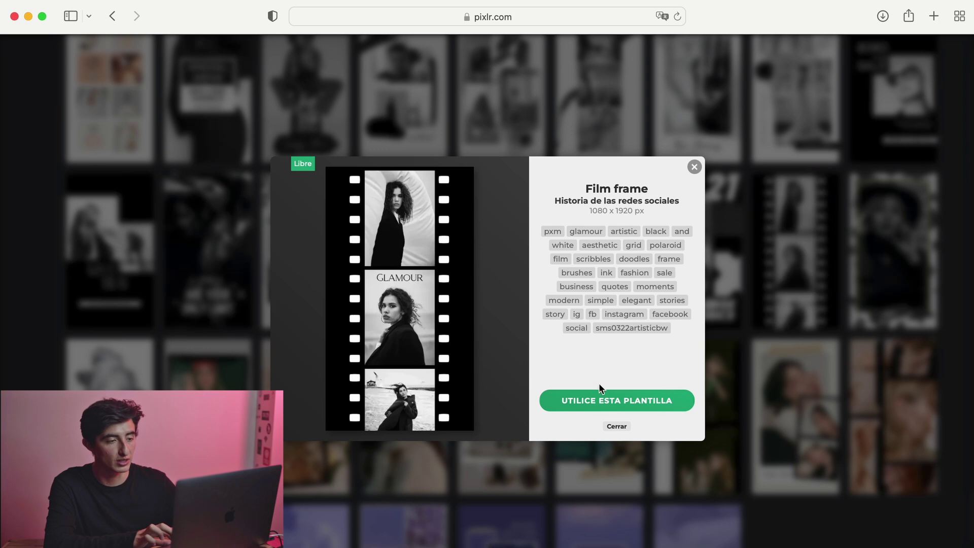
left_click(601, 395)
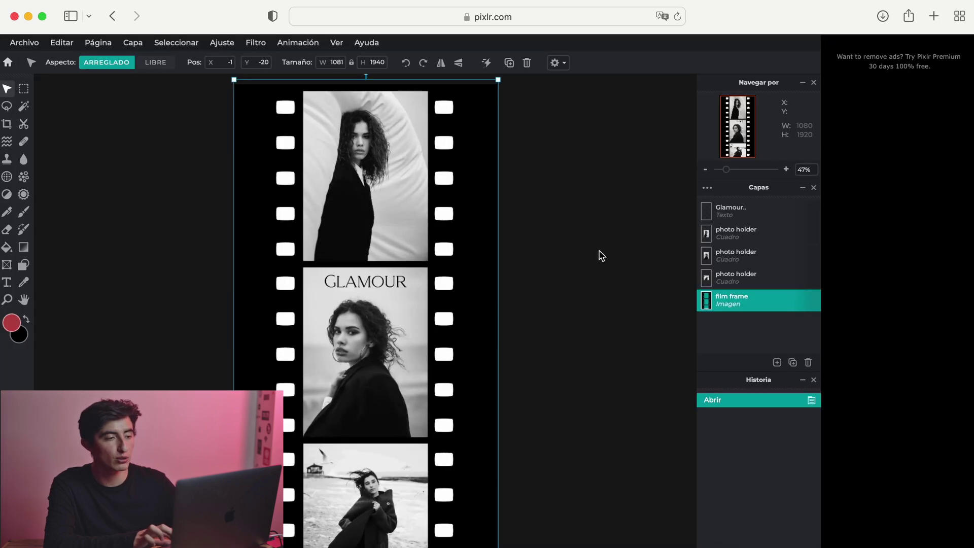
Replace the three film-frame photos with concert photos from the Elements 2T drive's 2022/3-March folder, and add _DSC0294-Edit.jpg as the background.
right_click(358, 171)
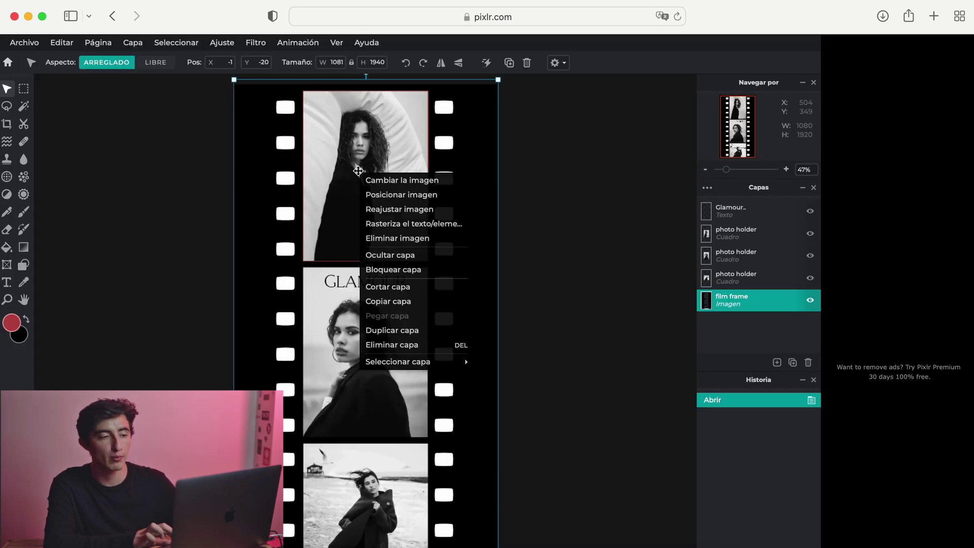
left_click(362, 178)
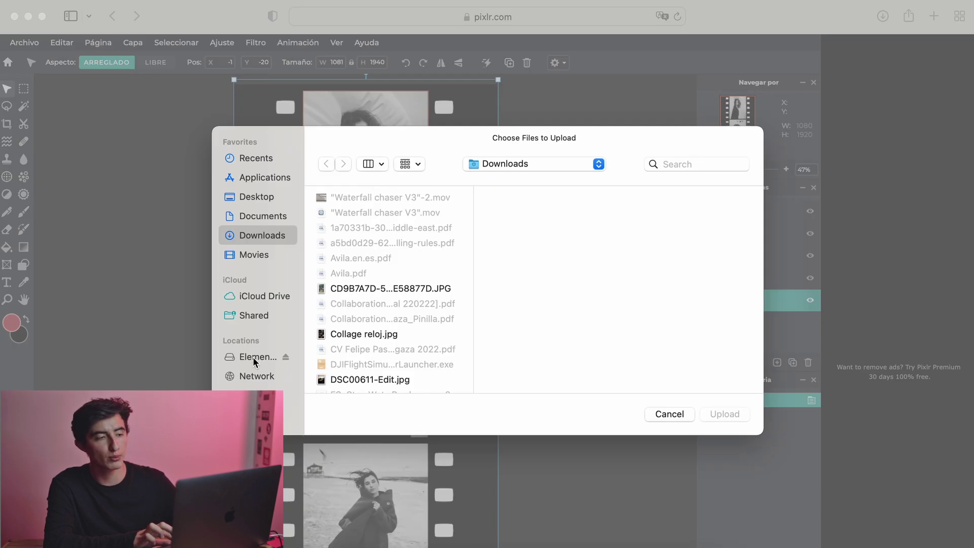
left_click(255, 358)
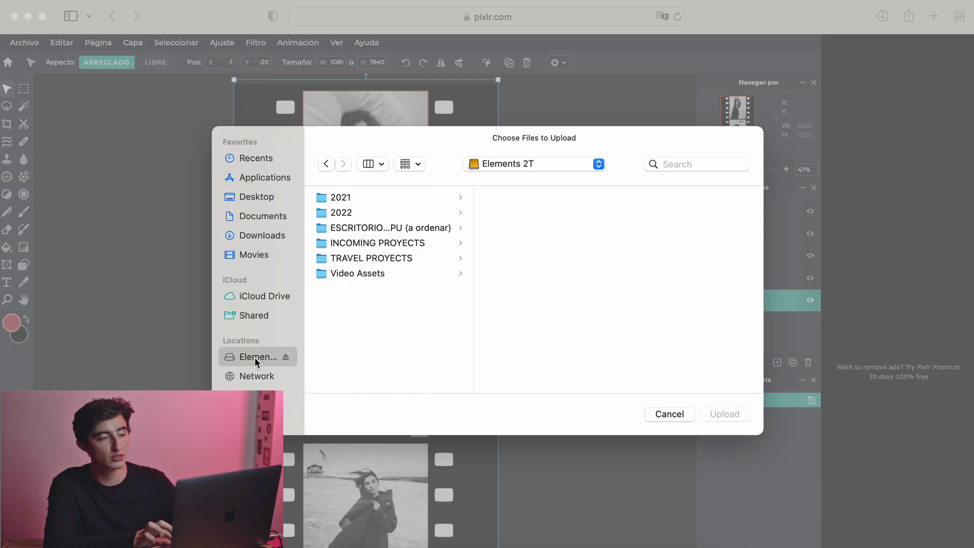
left_click(380, 213)
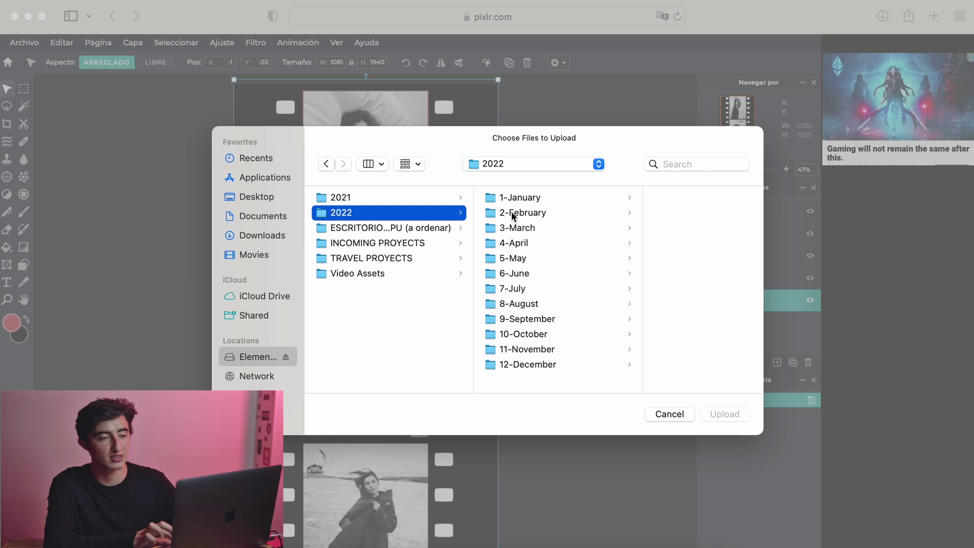
left_click(563, 230)
key("Right")
key("Right")
key("Right")
key("Down")
key("Down")
key("Down")
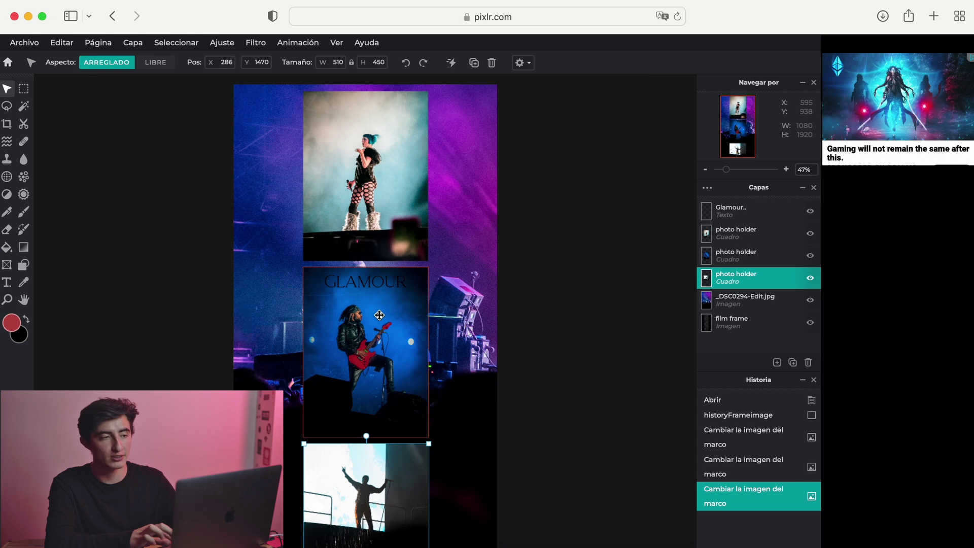
Change the GLAMOUR text over the middle photo to FESTIVALES.
left_click(375, 281)
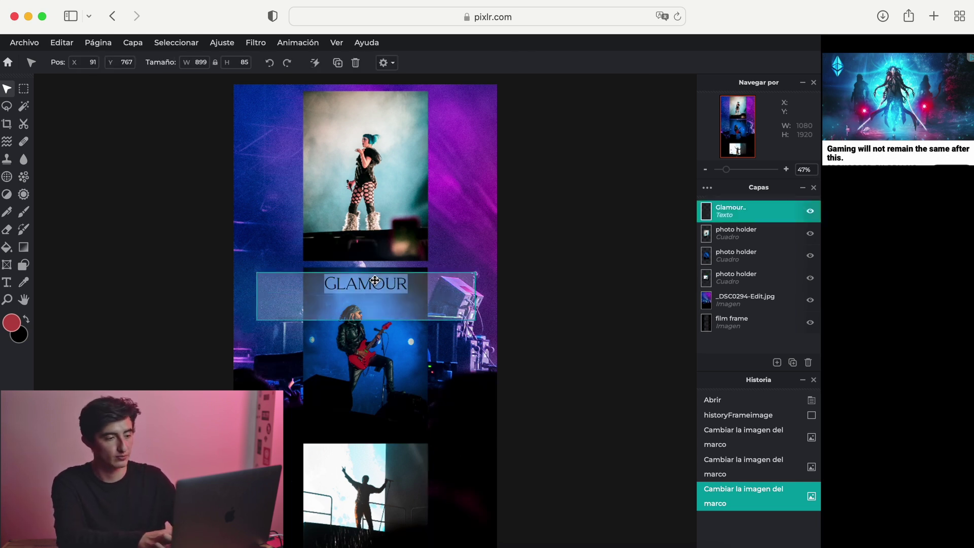
type("FESTIVALES")
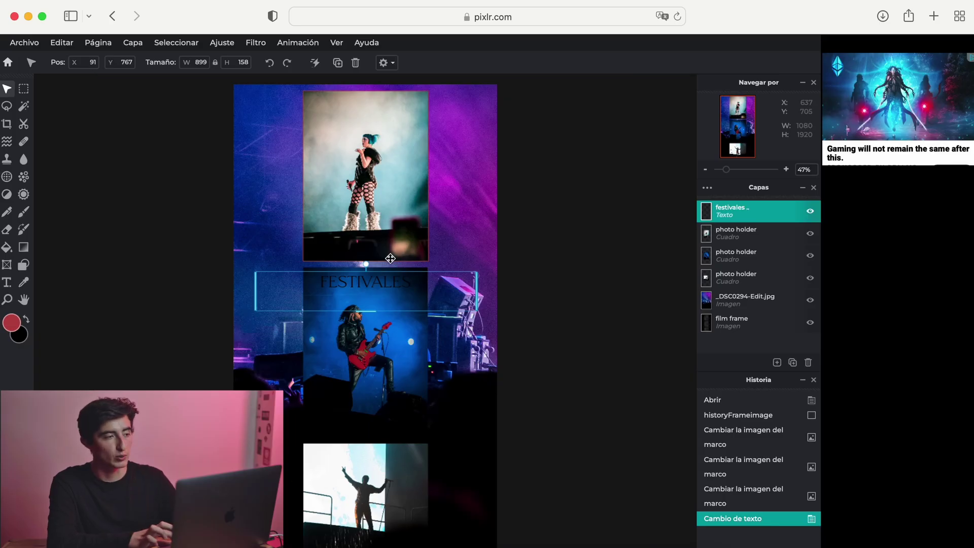
Save the finished story design as a high-quality JPG at 100% and 1080 x 1920 px.
left_click(28, 42)
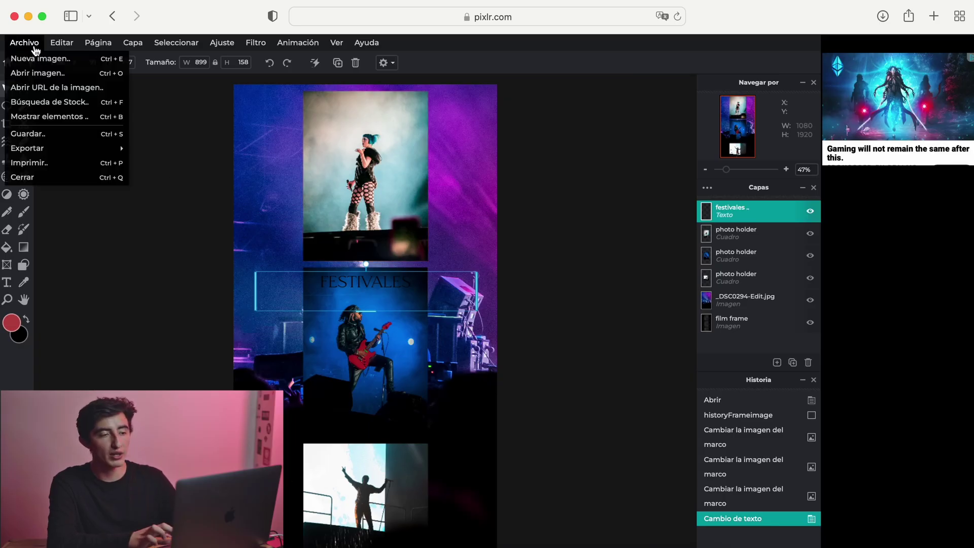
left_click(56, 133)
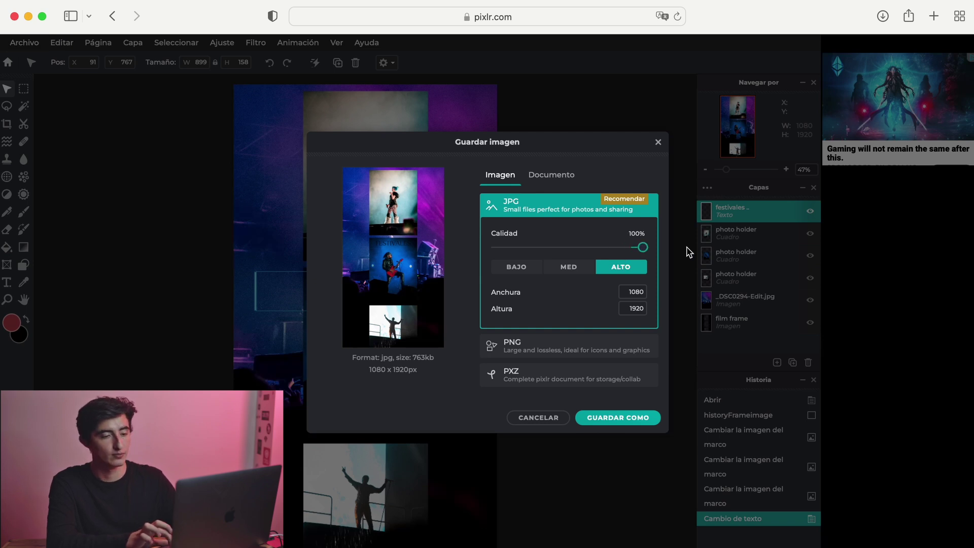
left_click(600, 419)
Check the layers of the giveaway template and replace its GIVEAWAY title with SR. FEUDAL.
left_click(540, 334)
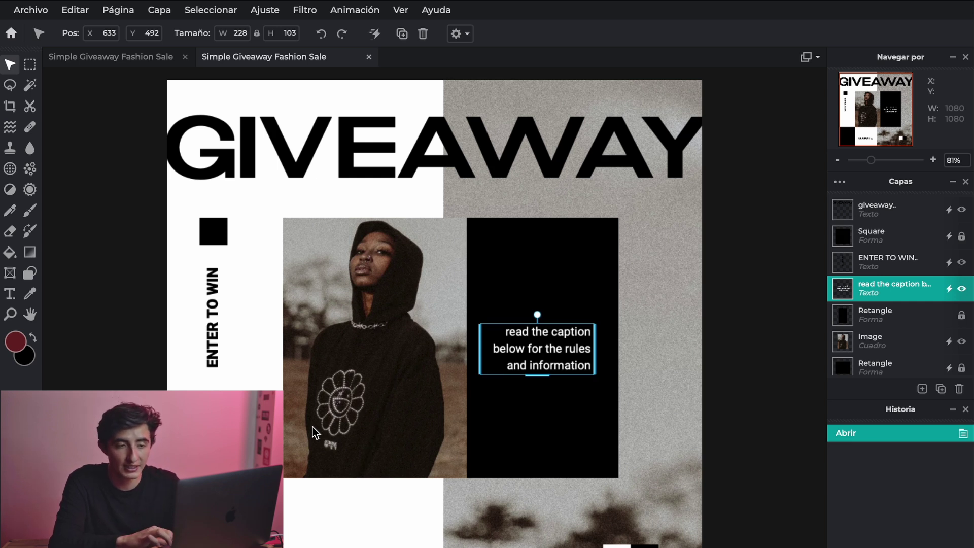
scroll(863, 253, "down", 3)
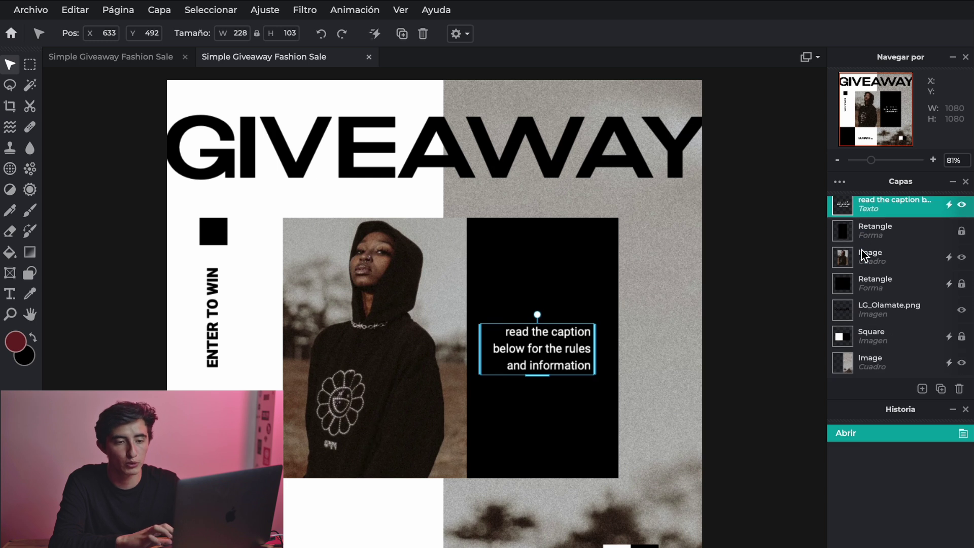
scroll(864, 253, "up", 3)
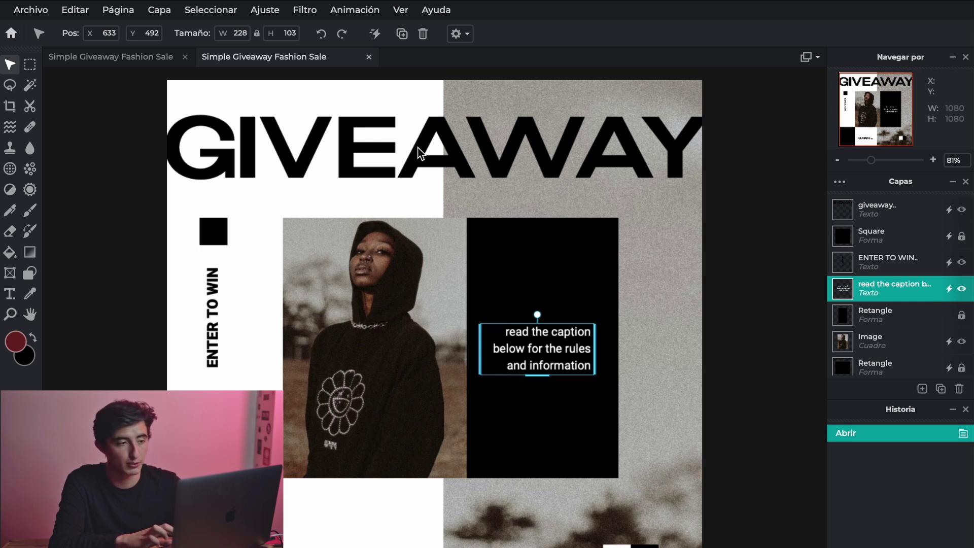
double_click(455, 148)
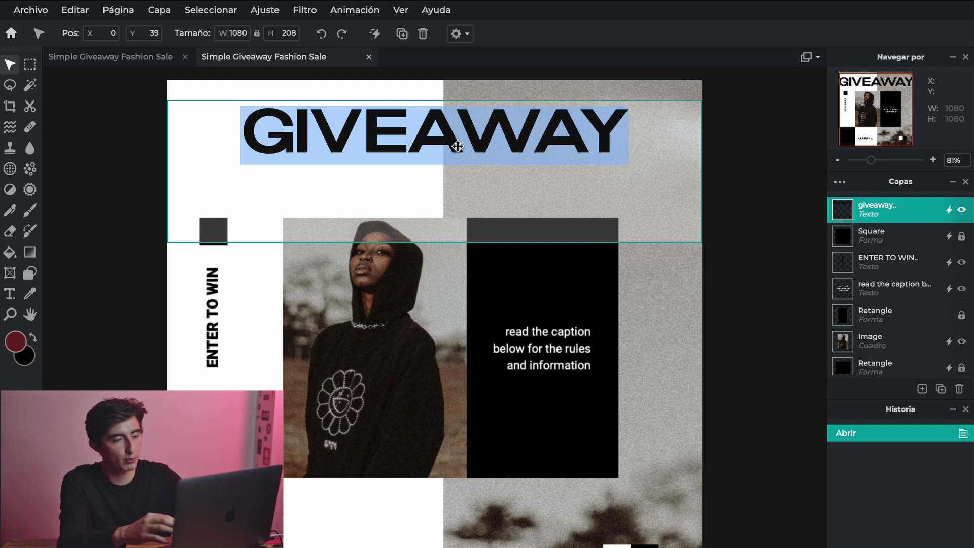
type("S")
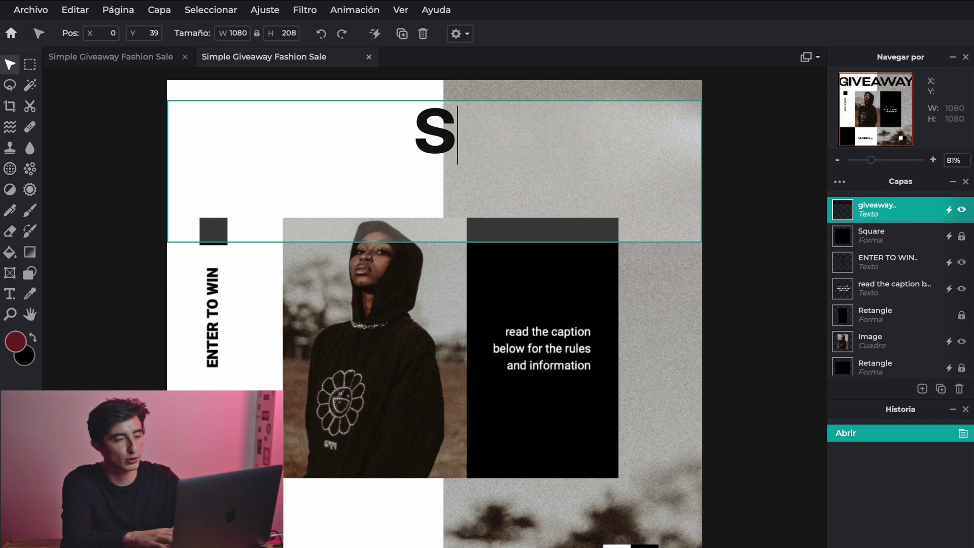
type("R. FEUDALL")
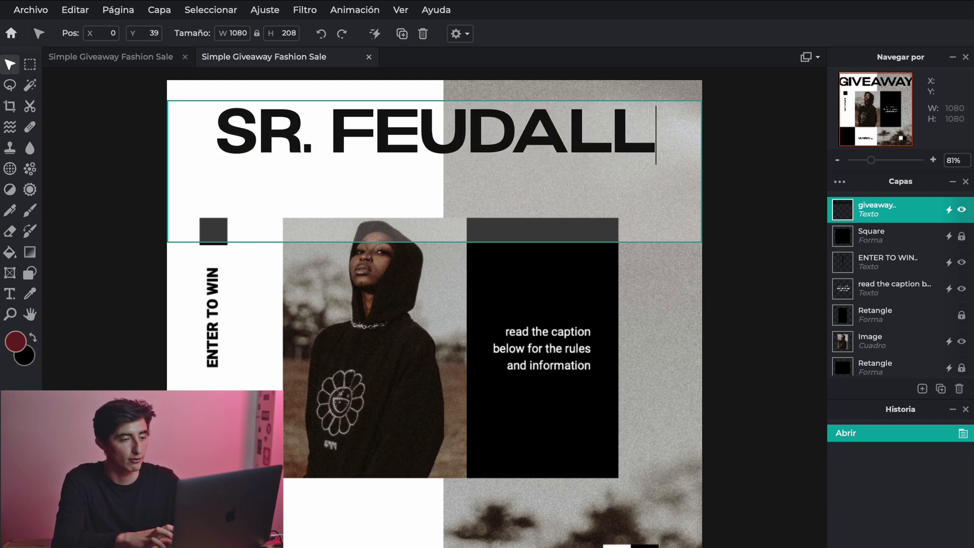
key("Escape")
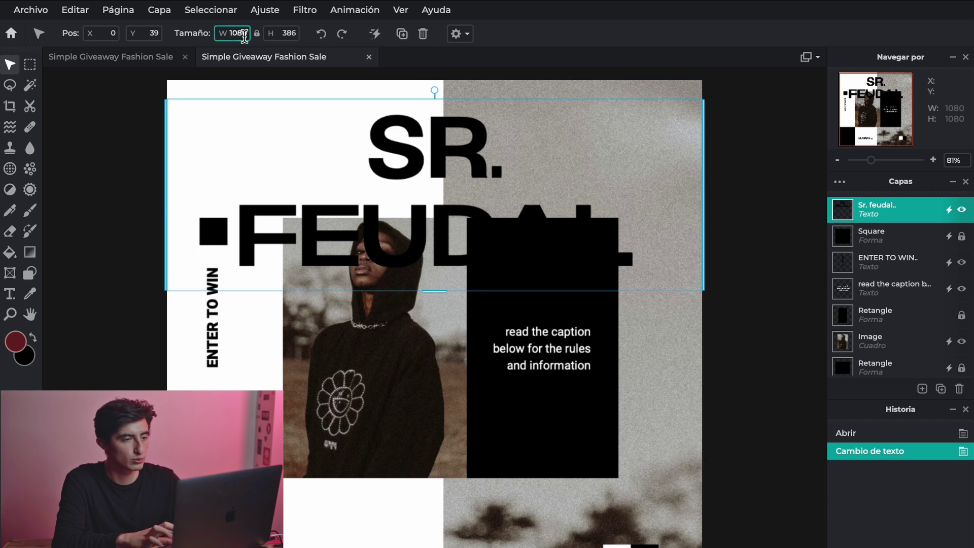
Reduce the SR. FEUDAL title's text size to fit one line and move it down to Y 69.
left_click(11, 299)
left_click(412, 33)
left_click_drag(348, 54, 343, 56)
left_click_drag(476, 124, 476, 136)
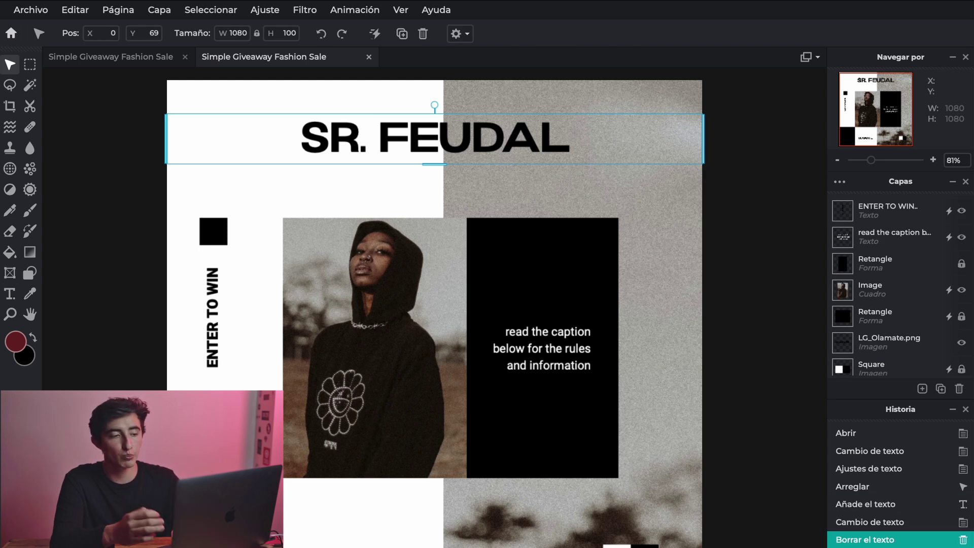
Replace the photo of the person in the hoodie with ponny1.JPG from the Desktop.
left_click(395, 350)
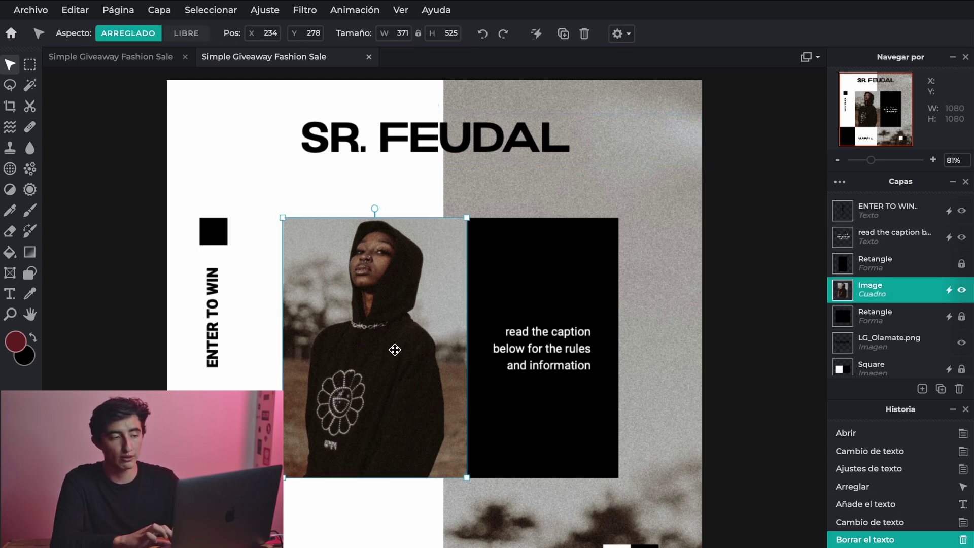
right_click(348, 325)
left_click(384, 337)
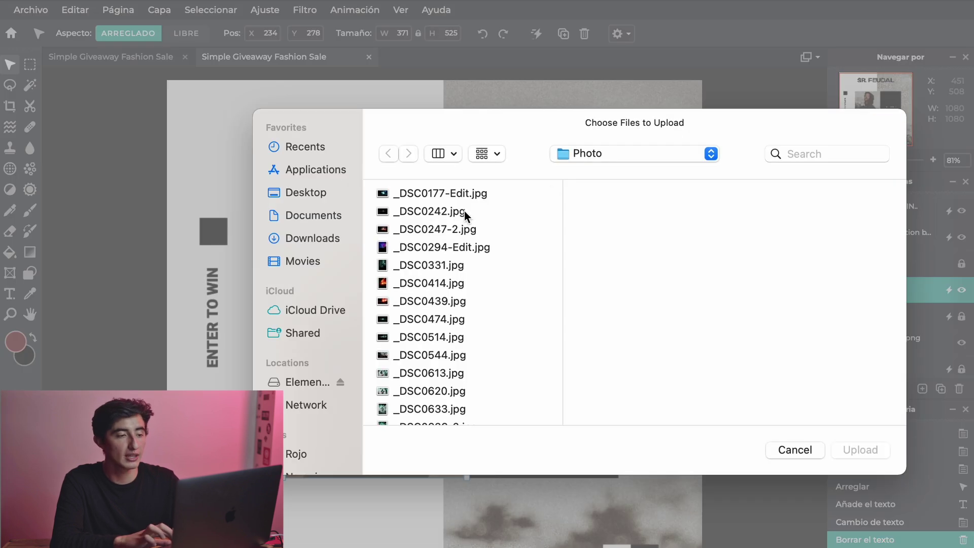
left_click(308, 199)
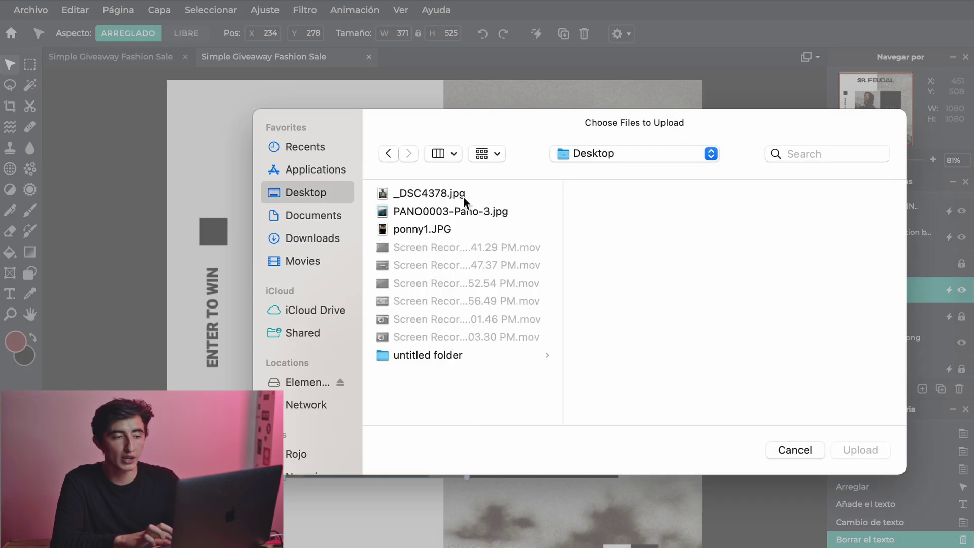
left_click(429, 232)
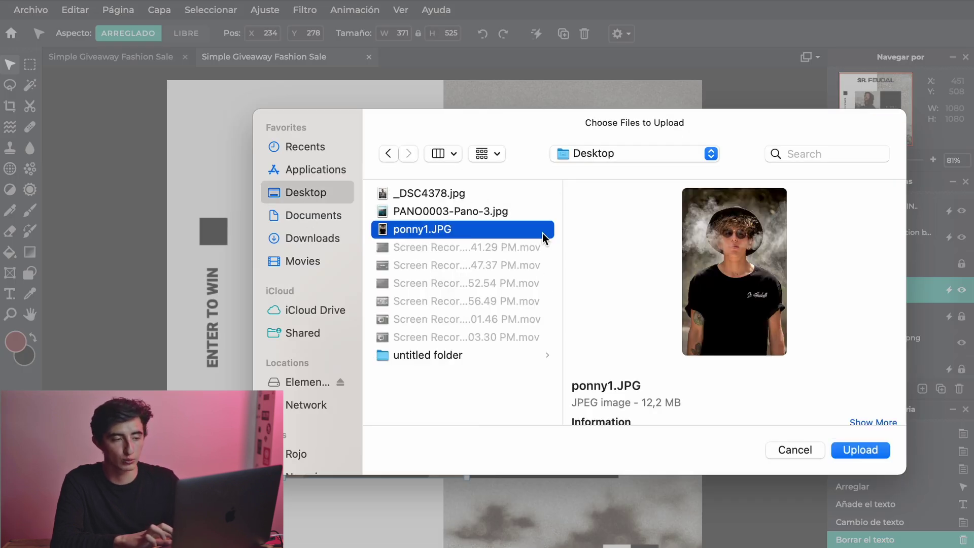
left_click(882, 453)
left_click(582, 209)
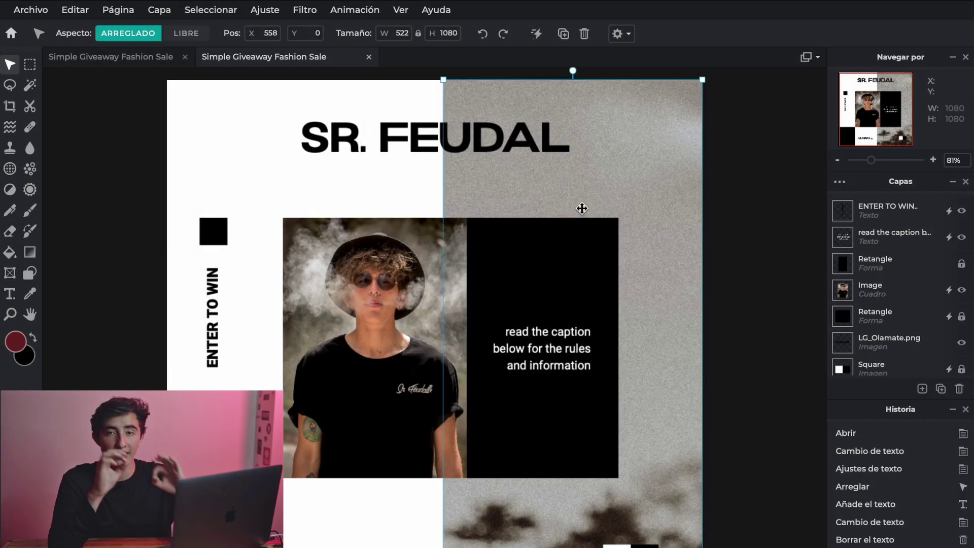
left_click(388, 131)
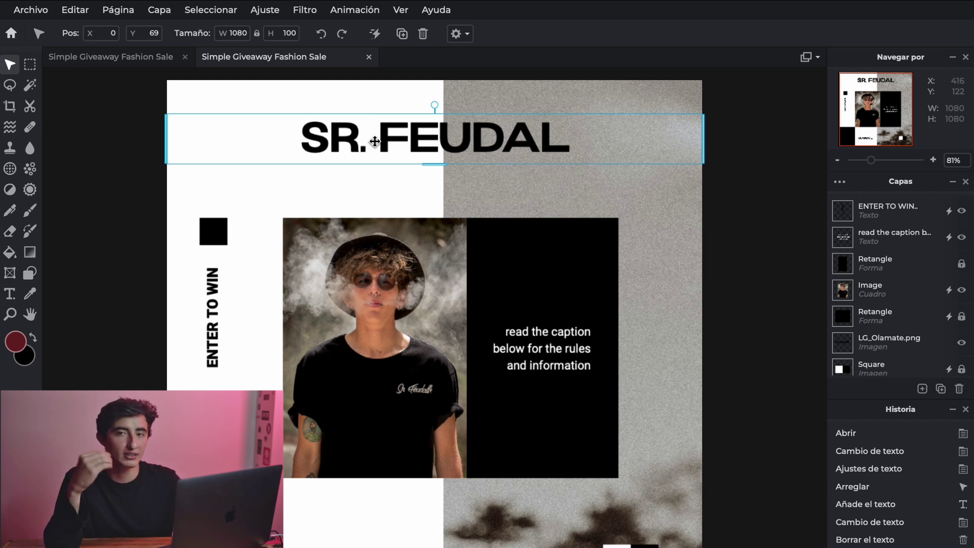
Place the SR. FEUDAL title's layer below the photo's Image layer and move the title down behind the photo.
left_click_drag(381, 146, 292, 202)
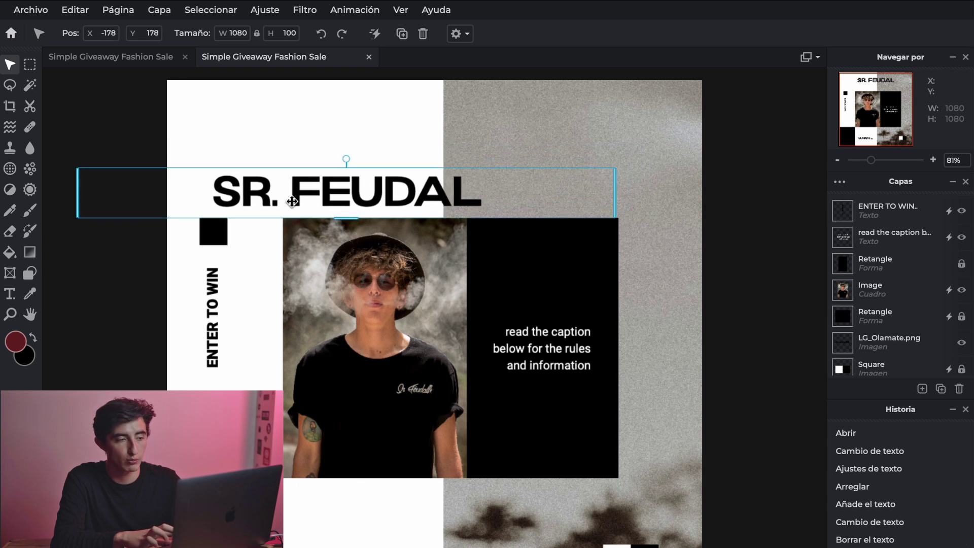
scroll(897, 273, "up", 2)
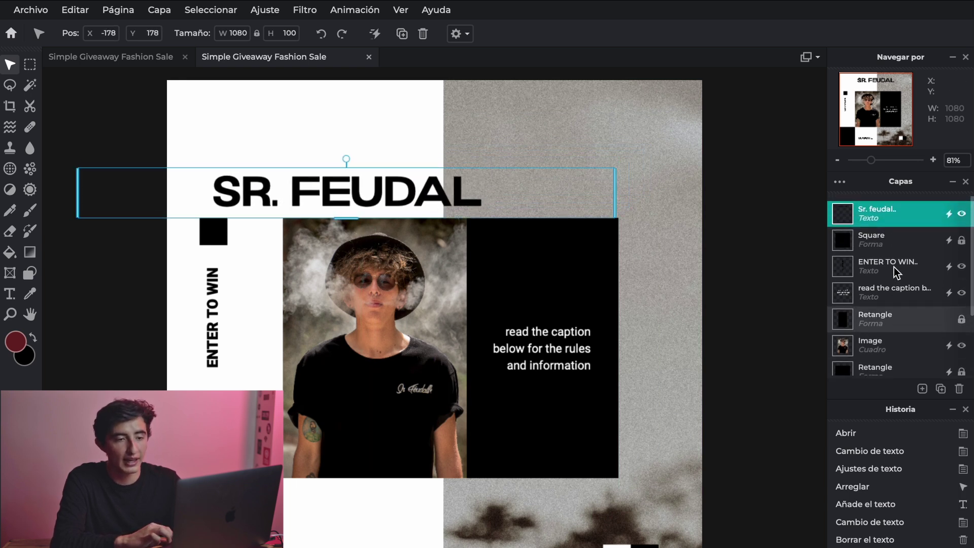
left_click_drag(909, 209, 894, 350)
left_click_drag(281, 194, 300, 261)
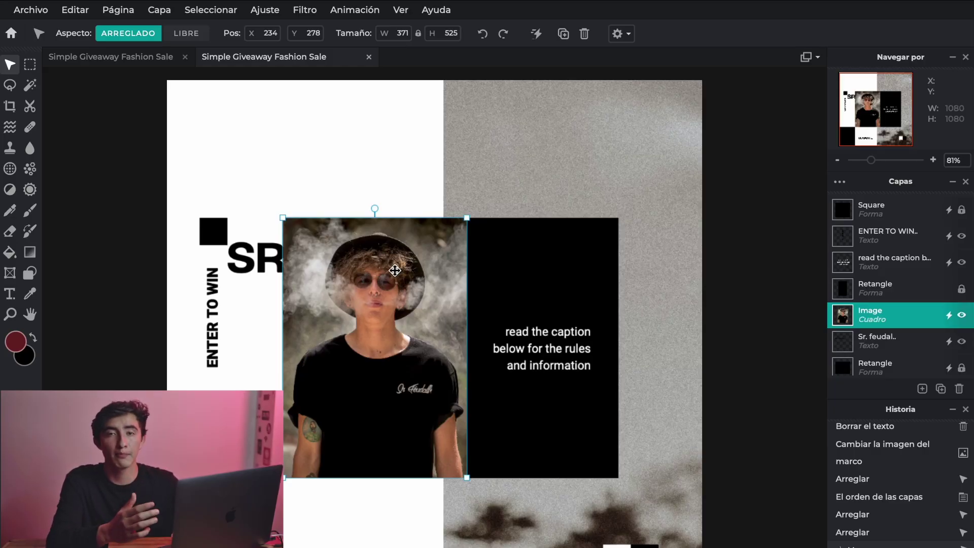
Move the photo to X 709, Y 43 and try the blend modes Aclarar and Exclusión on its Image layer.
left_click_drag(395, 270, 628, 157)
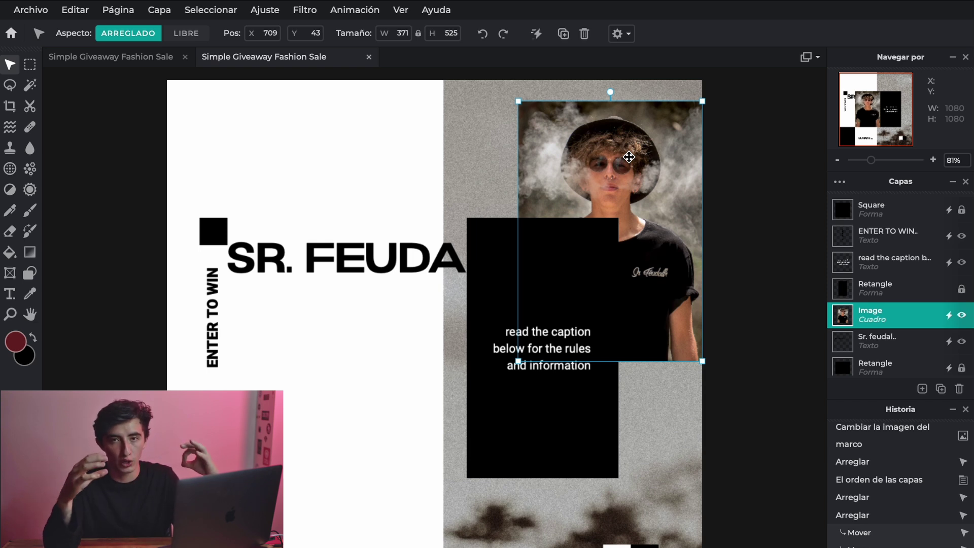
left_click(929, 324)
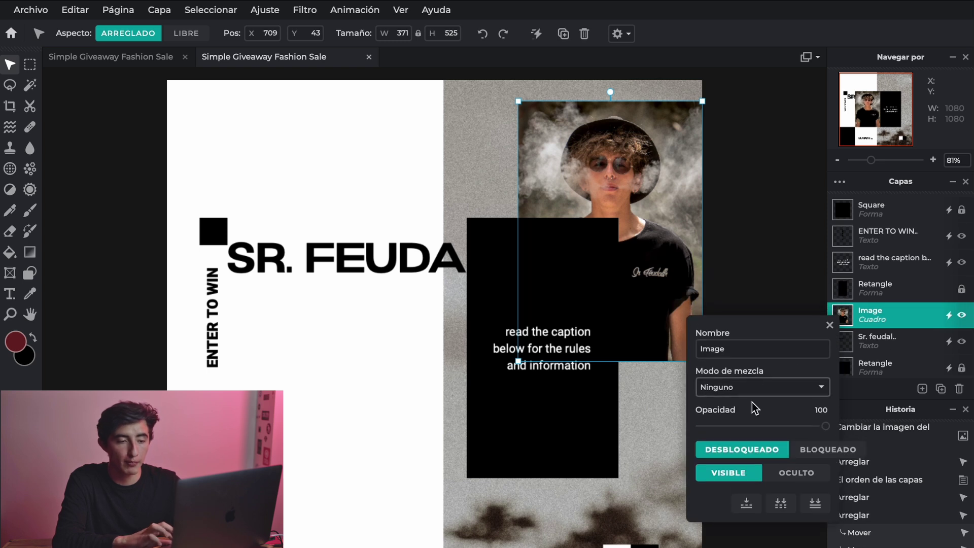
left_click(775, 392)
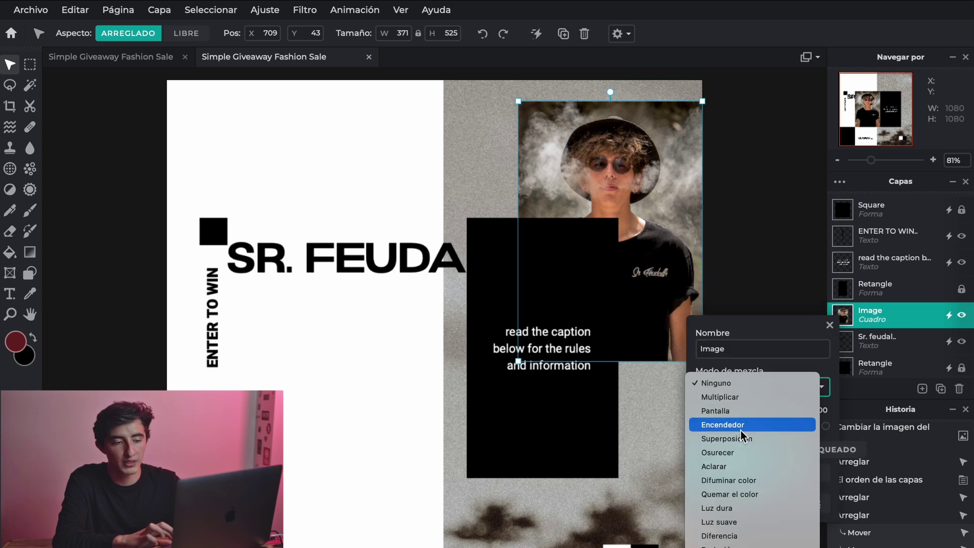
left_click(731, 466)
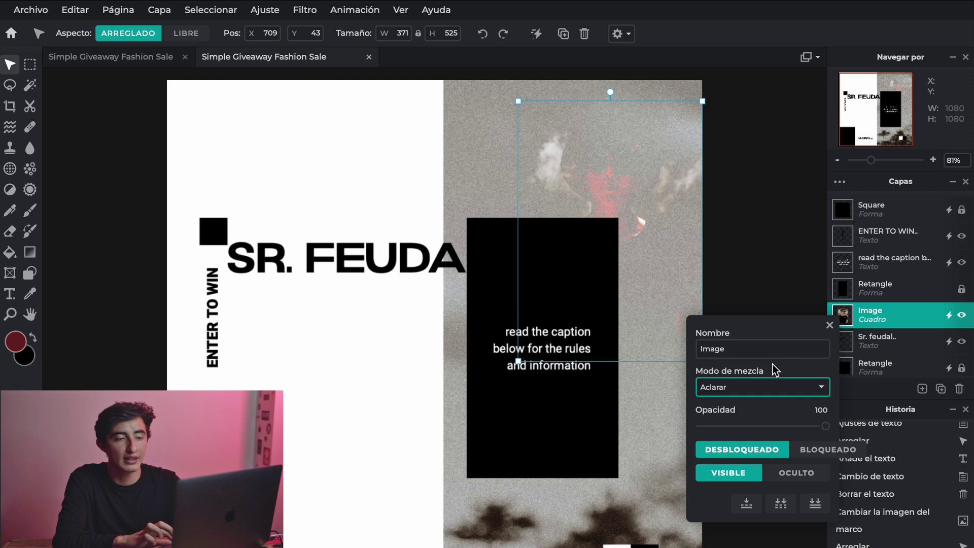
left_click(755, 387)
left_click(735, 466)
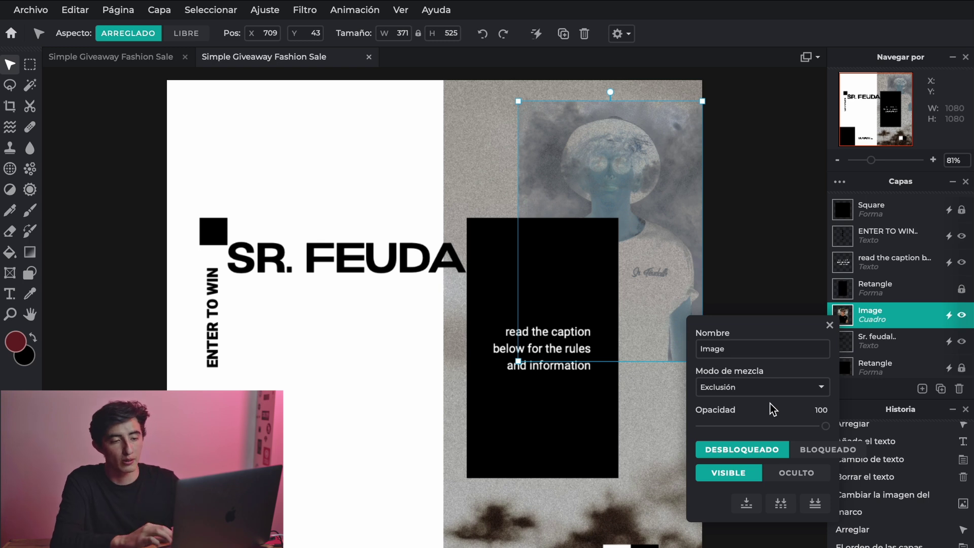
Lock the photo's Image layer and unlock it again.
left_click(821, 455)
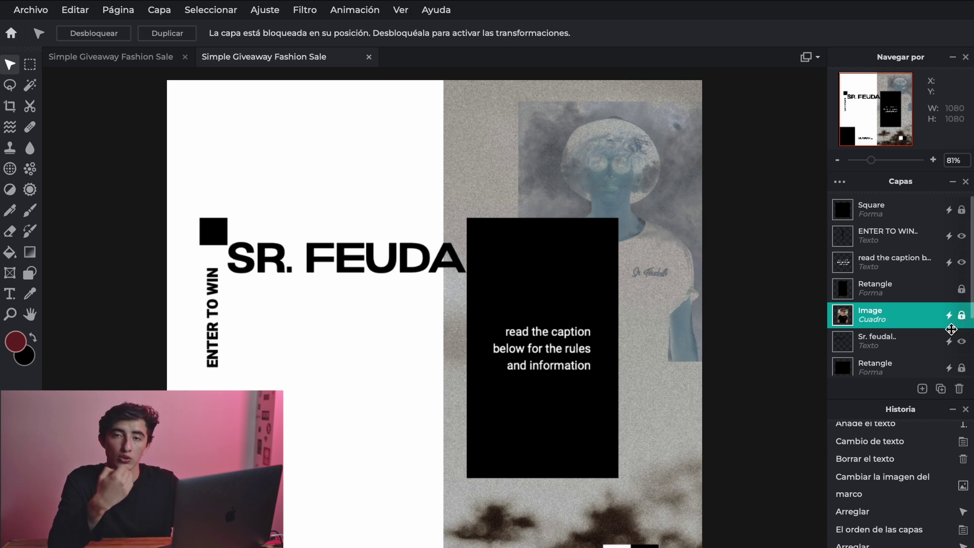
left_click(962, 315)
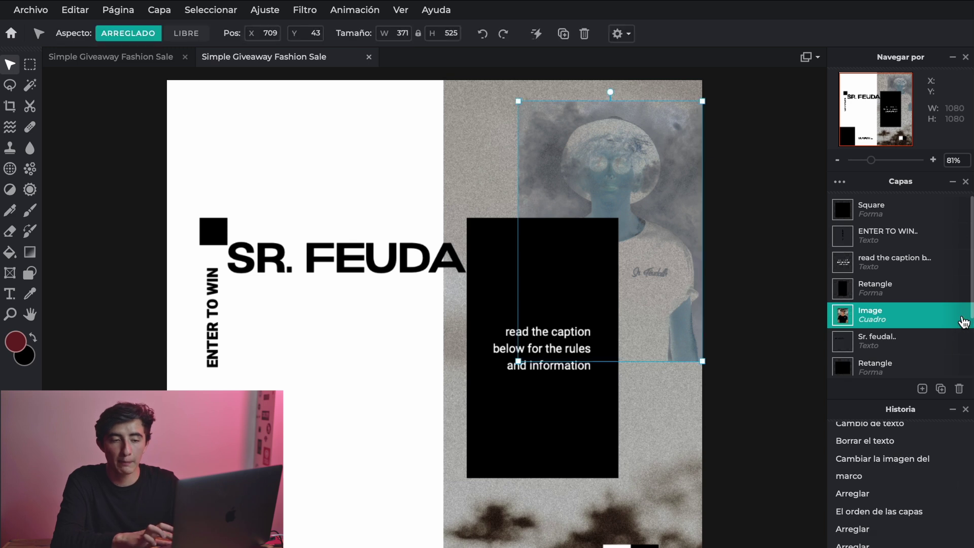
mouse_move(964, 318)
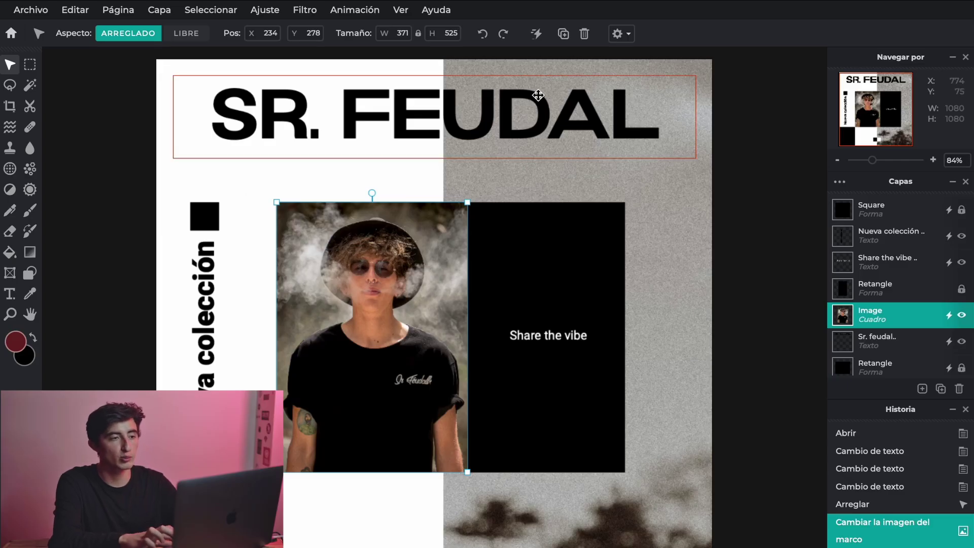
Open the animation settings, view the page presets and give the photo's Image layer the Shrink entrance animation.
left_click(372, 17)
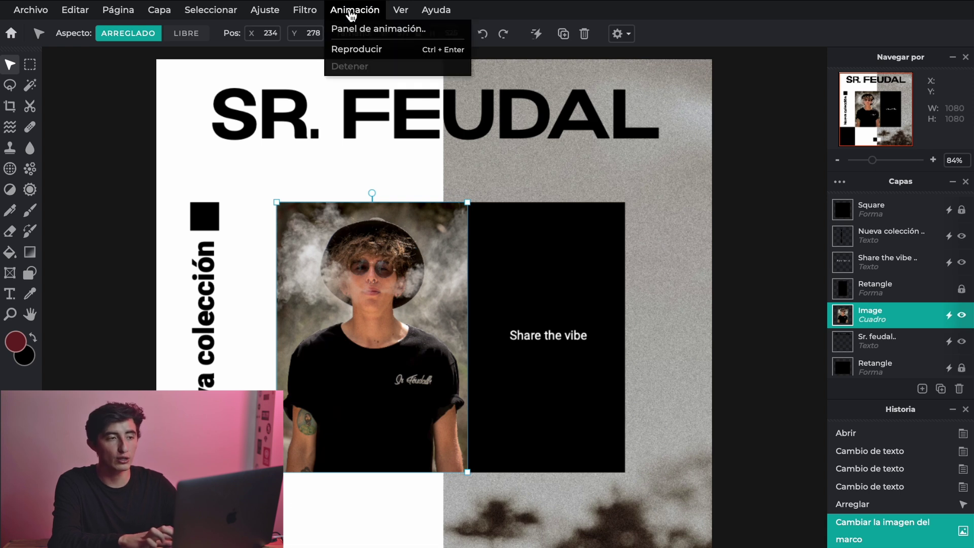
left_click(367, 33)
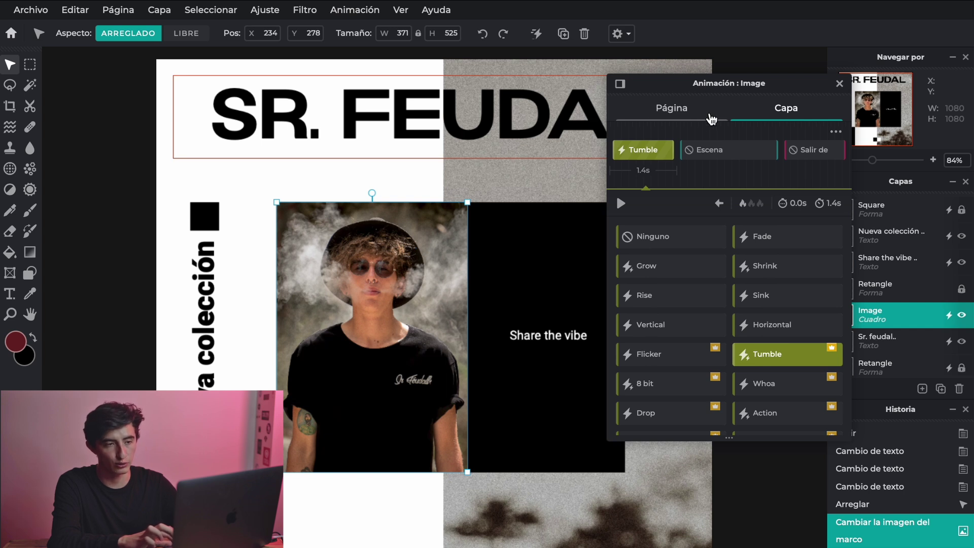
left_click(678, 109)
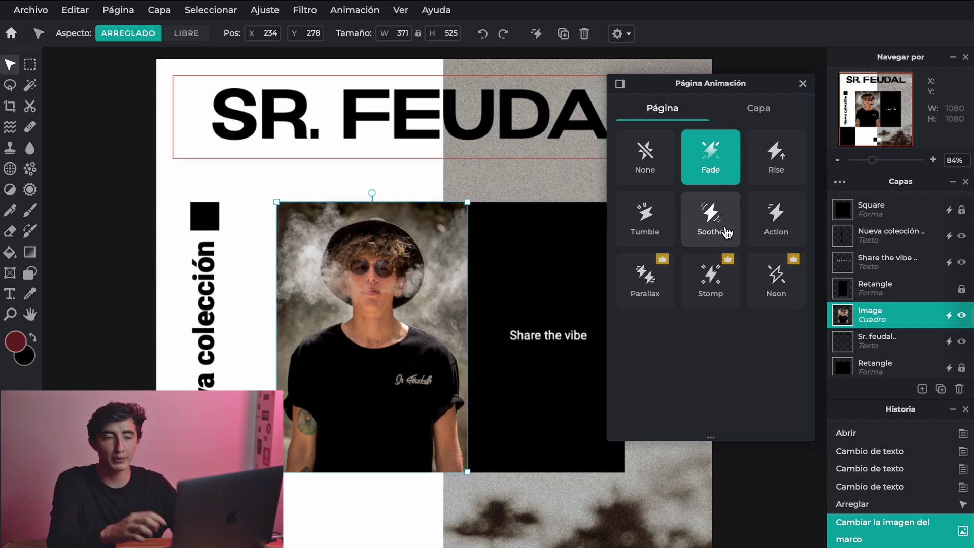
left_click(758, 110)
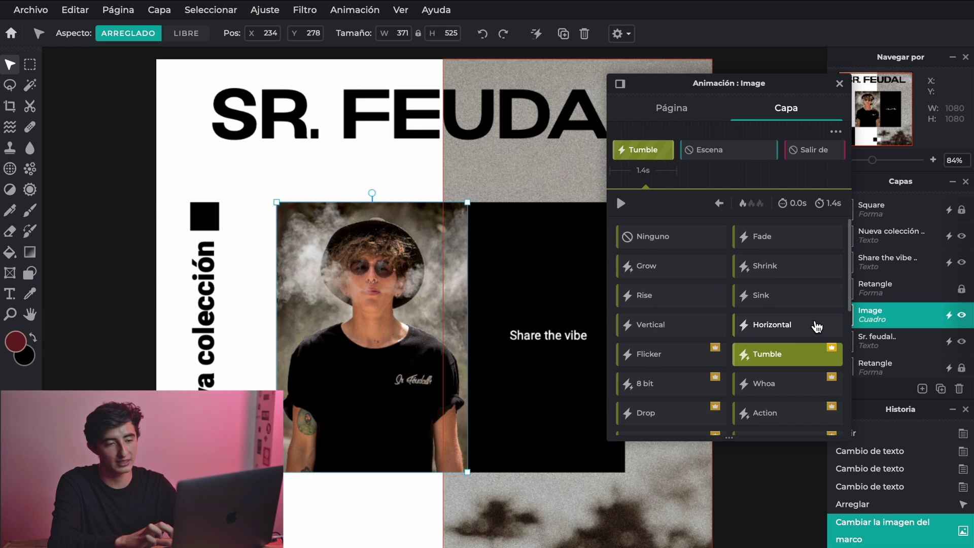
left_click(800, 272)
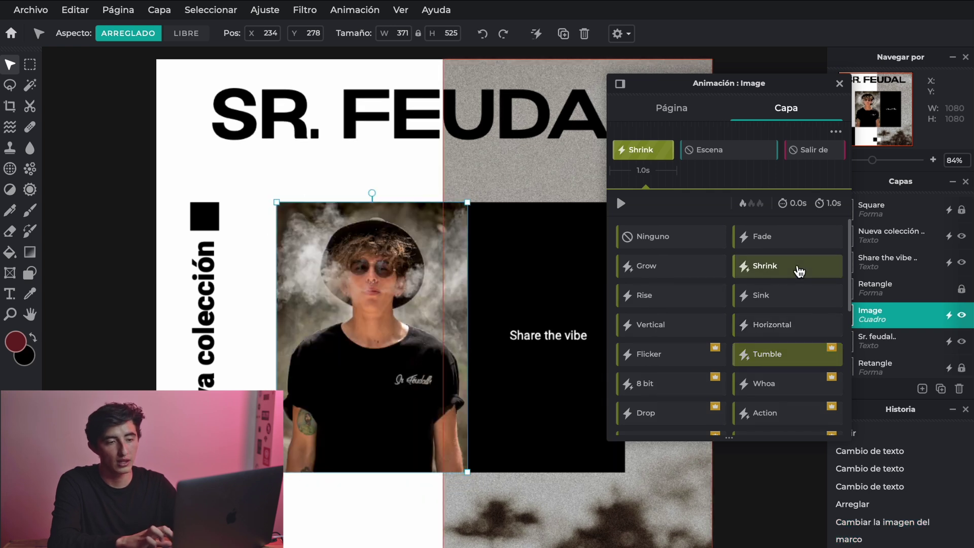
Set the SR. FEUDAL title's entrance animation to Fade and the photo's Image layer to Rise.
scroll(898, 320, "down", 1)
left_click(912, 319)
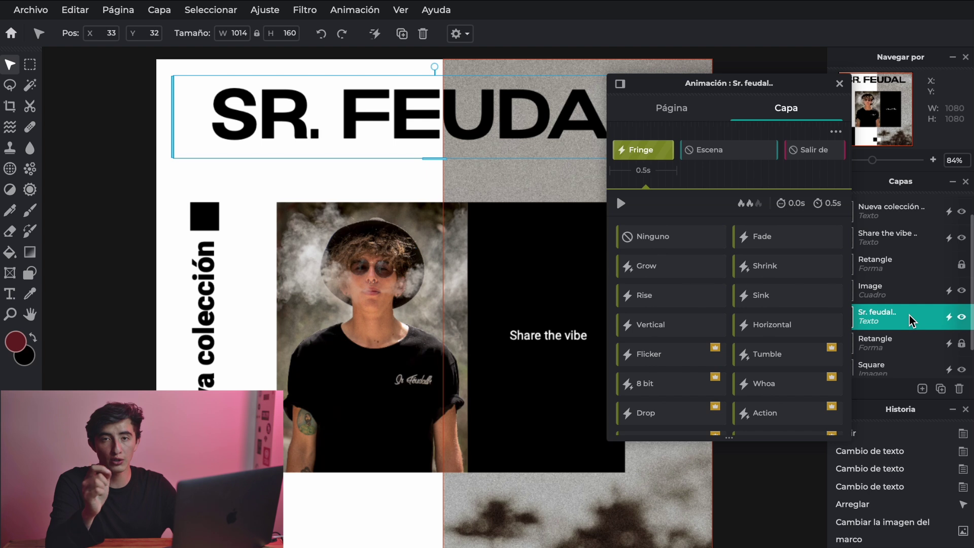
left_click(764, 238)
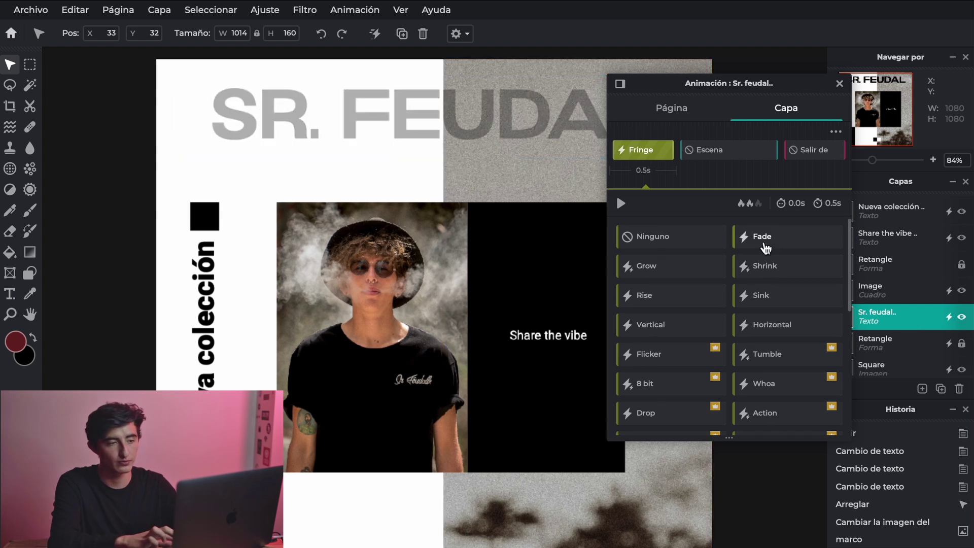
left_click(909, 294)
left_click(657, 297)
Set the Nueva colección text's entrance animation to Sink, close the animation settings and deselect the layer.
left_click(892, 209)
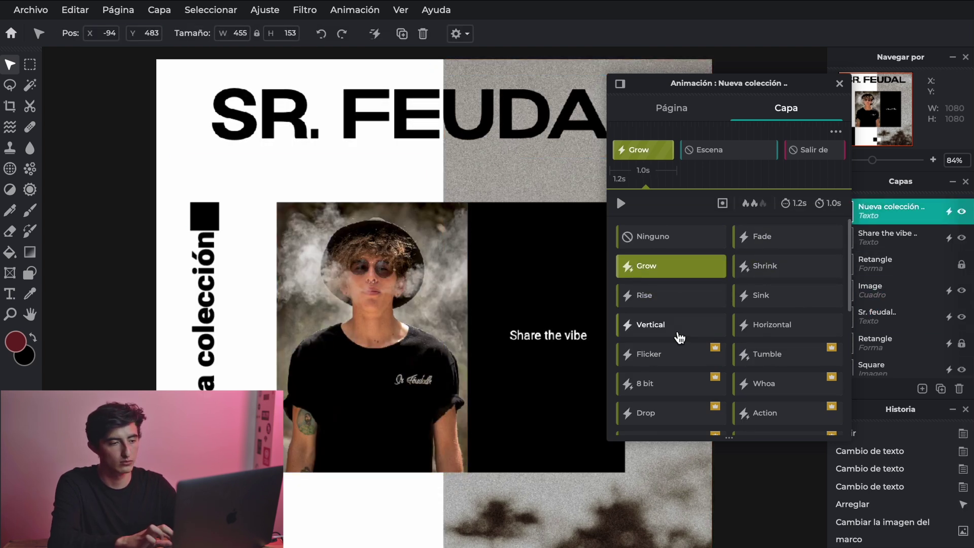
left_click(771, 295)
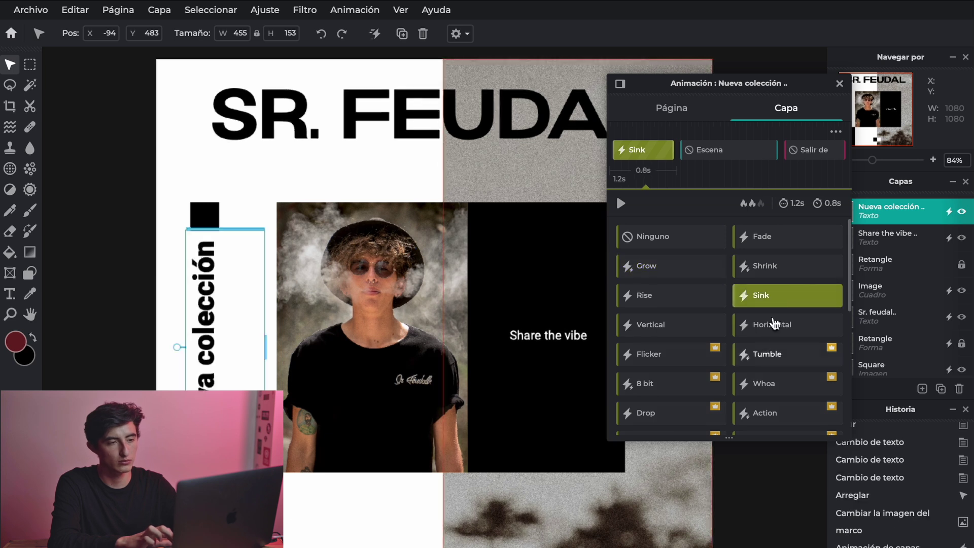
left_click(522, 169)
key("Escape")
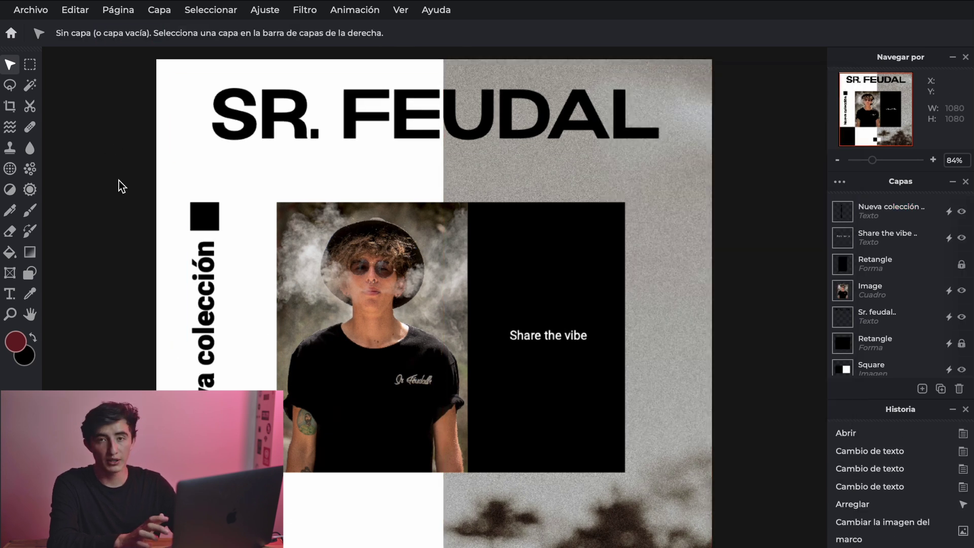
Save the animated post as the MP4 Simple Giveaway Fashion Sale at 24 frames per second and 1X size.
left_click(30, 10)
left_click(31, 10)
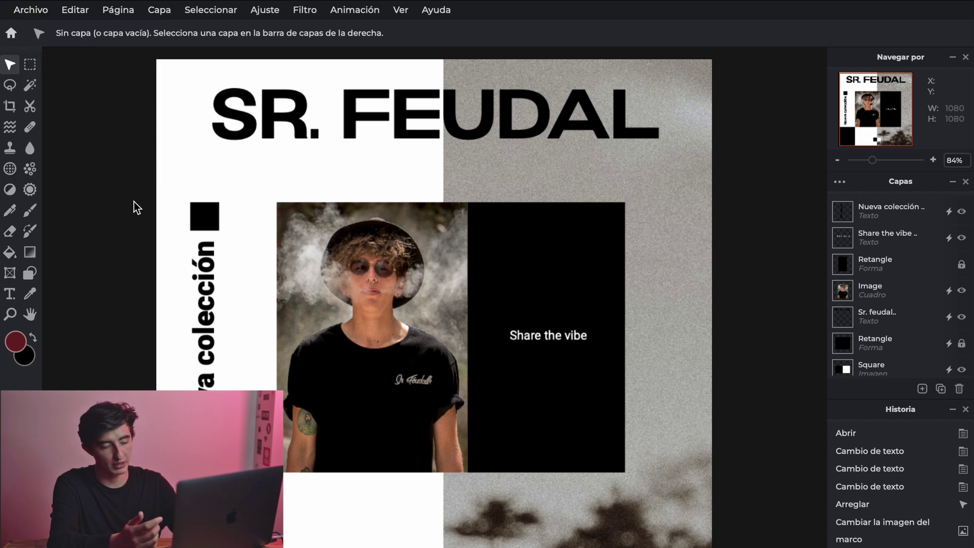
key("ctrl+s")
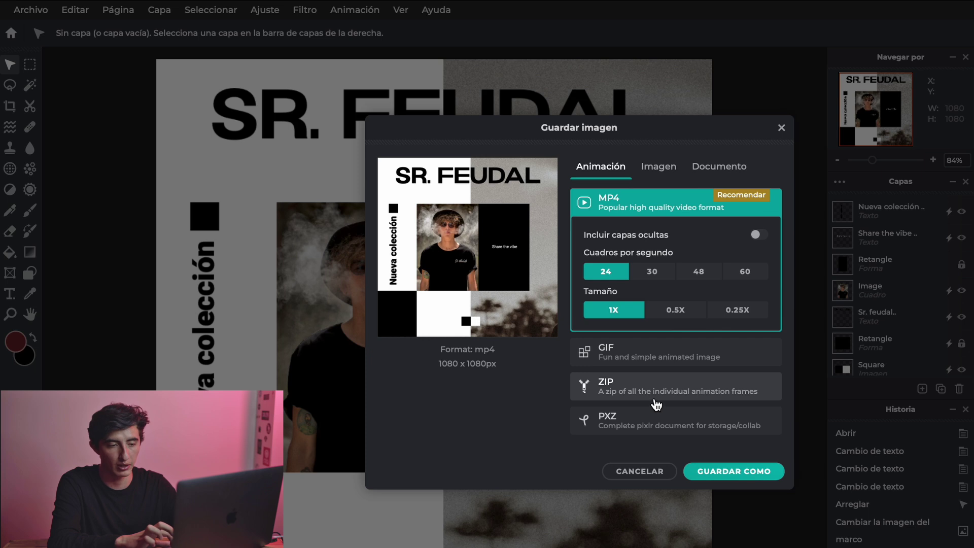
left_click(729, 475)
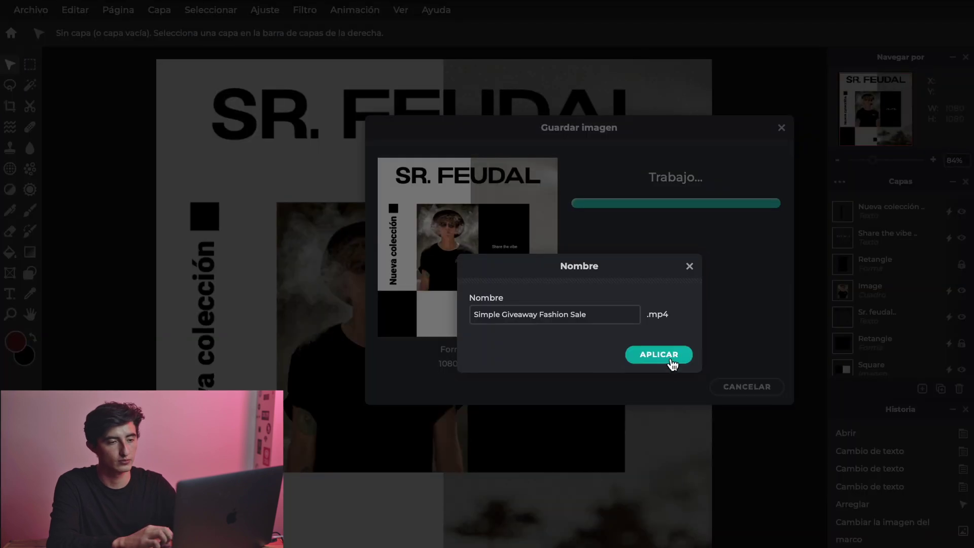
left_click(670, 360)
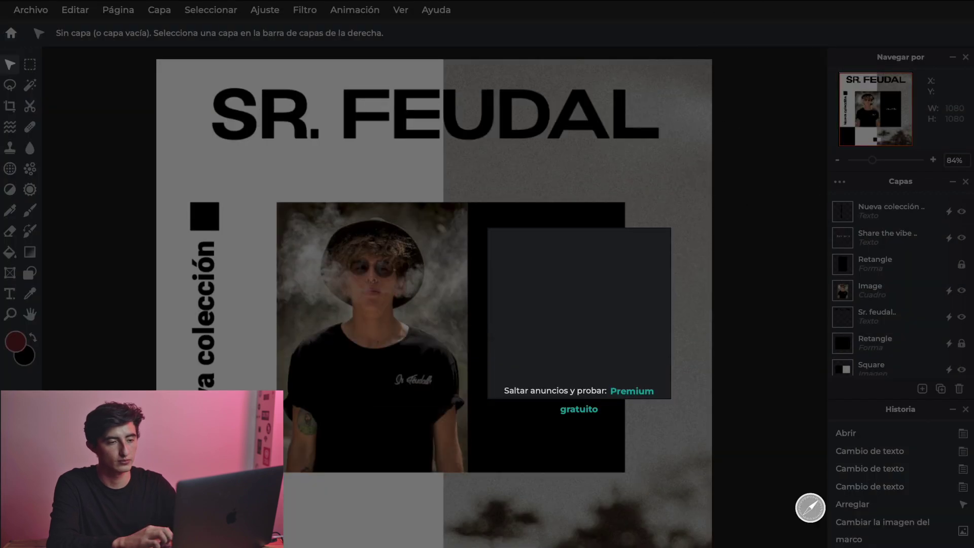